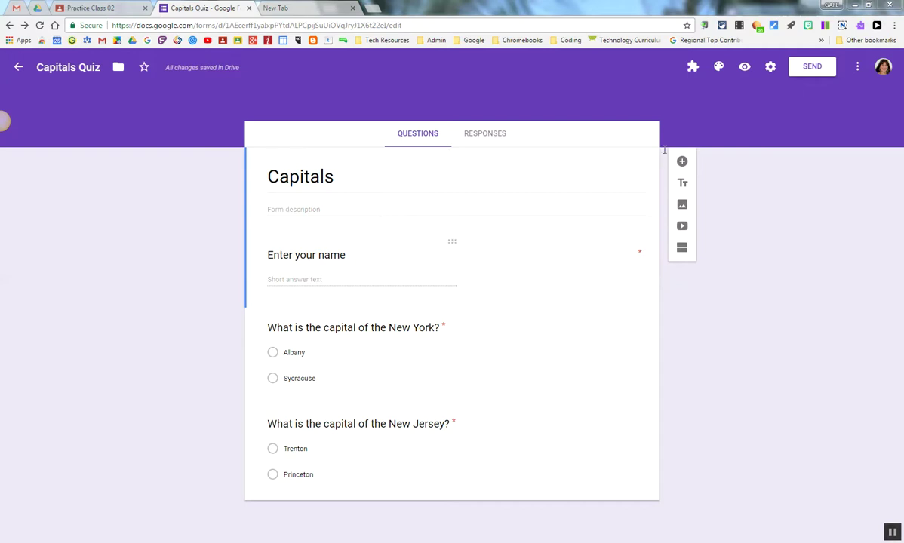
Make the Capitals form a quiz that releases grades immediately after each submission.
click(770, 68)
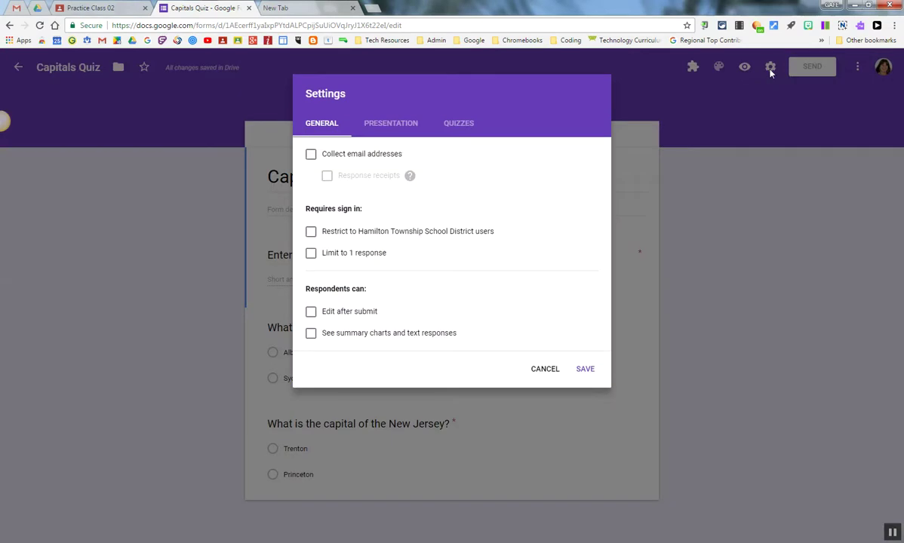
click(460, 125)
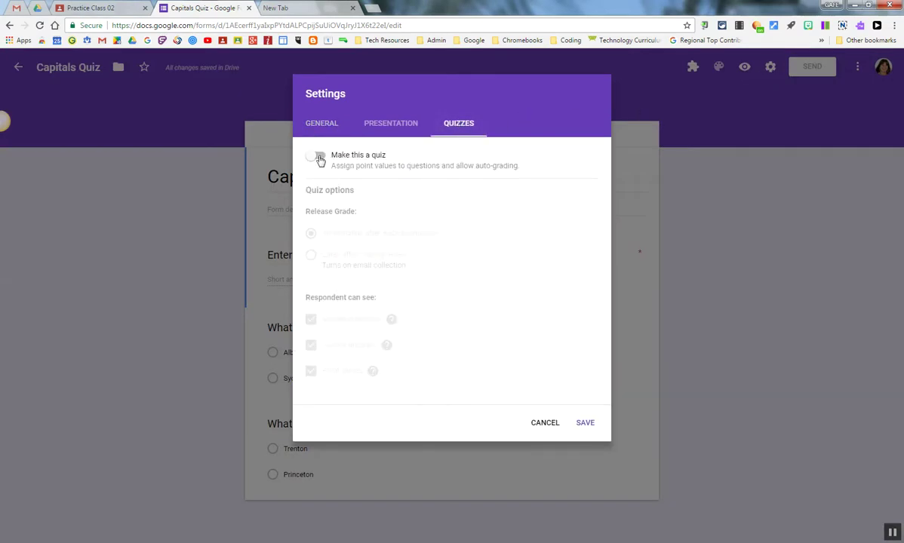
click(319, 157)
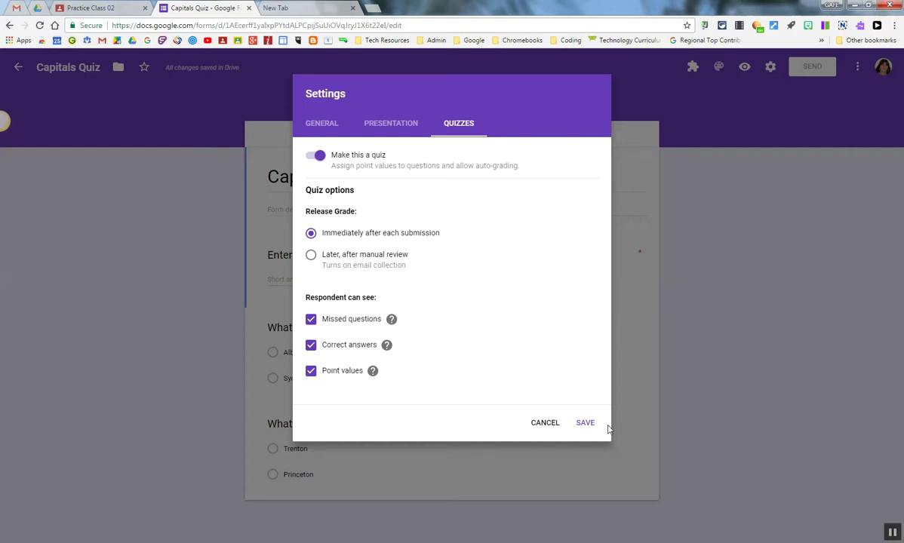
click(585, 425)
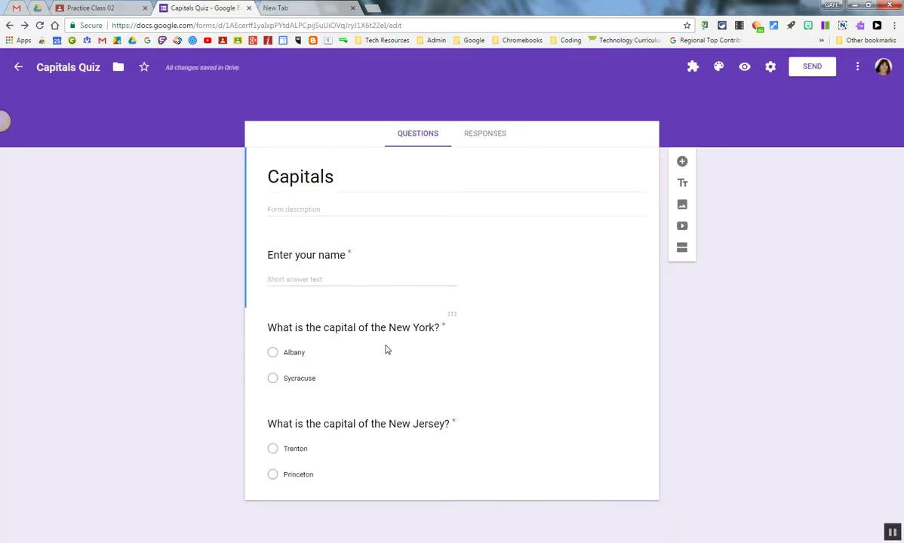
Set the 'Enter your name' question to 0 points in the answer key.
click(385, 268)
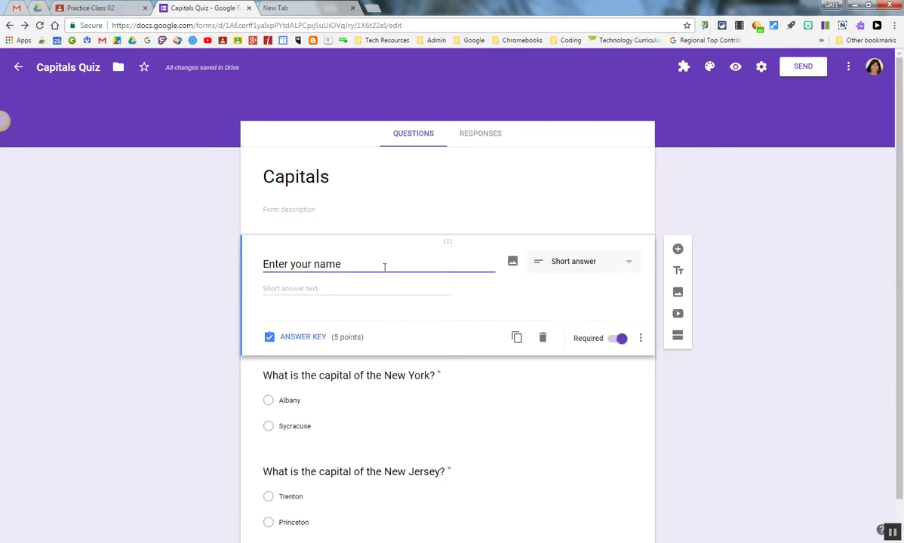
click(304, 339)
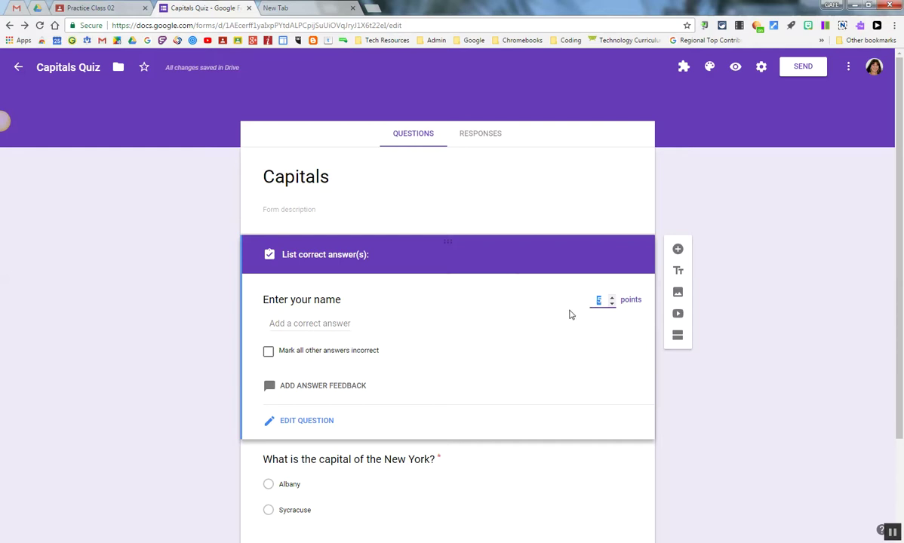
text(0)
Mark Albany correct for New York and Trenton correct for New Jersey.
click(520, 459)
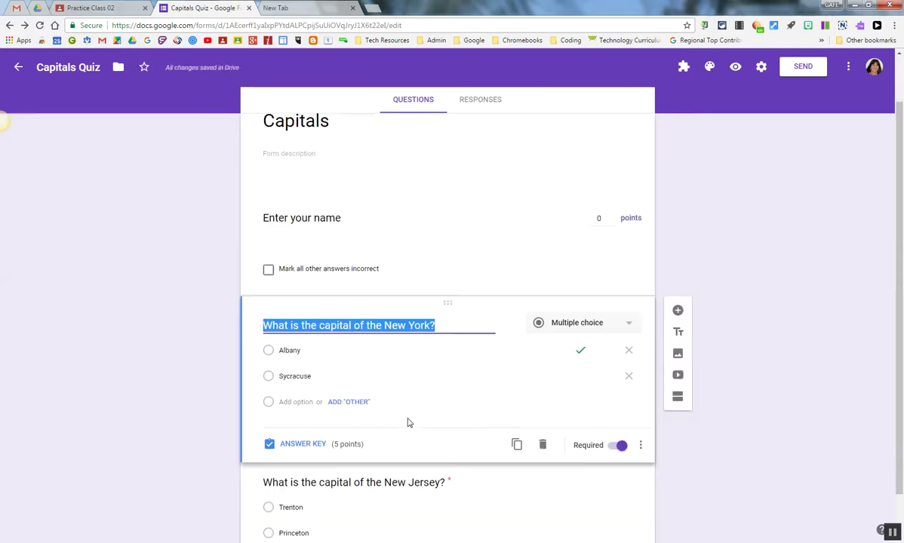
click(317, 394)
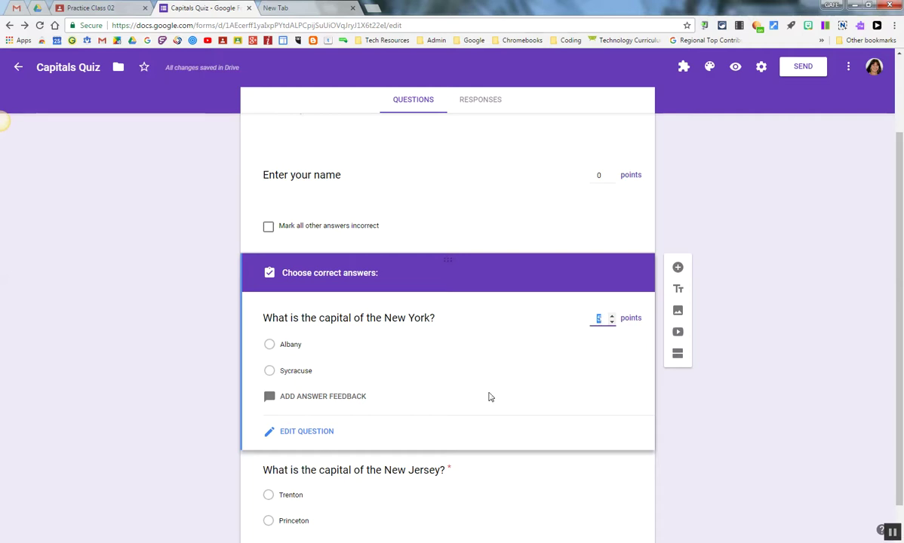
click(350, 347)
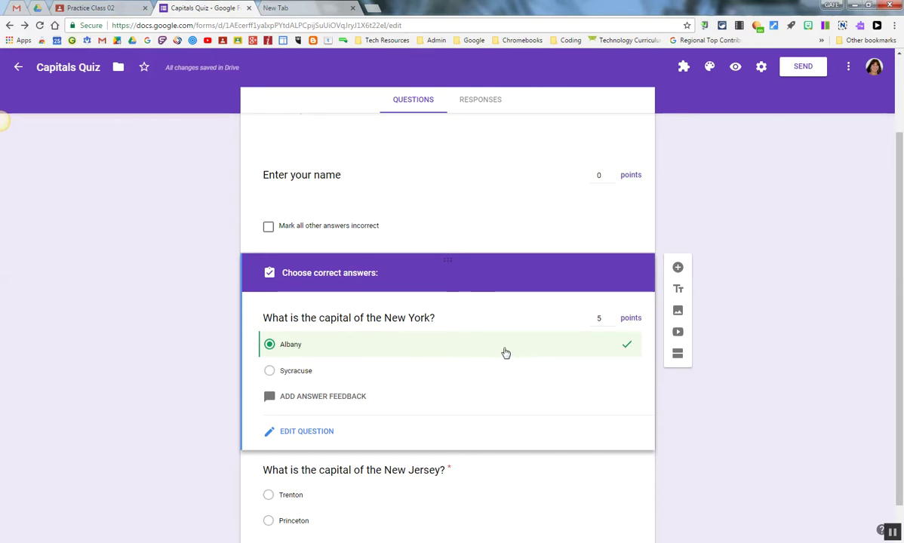
scroll(506, 353, down, 1)
click(420, 454)
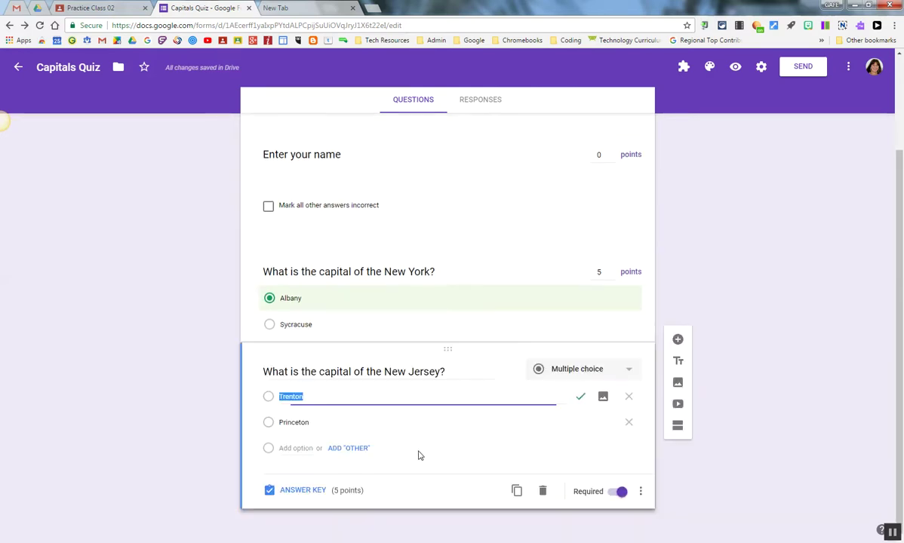
click(293, 492)
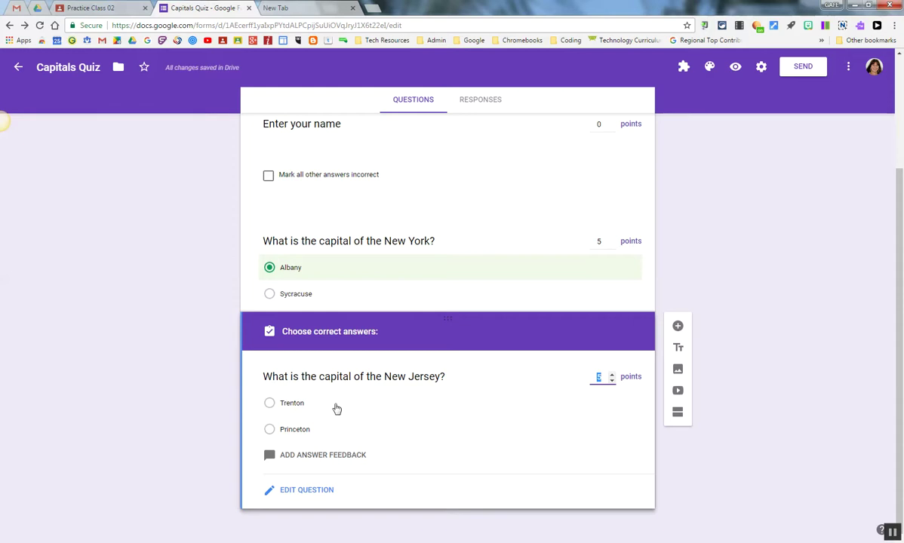
click(337, 409)
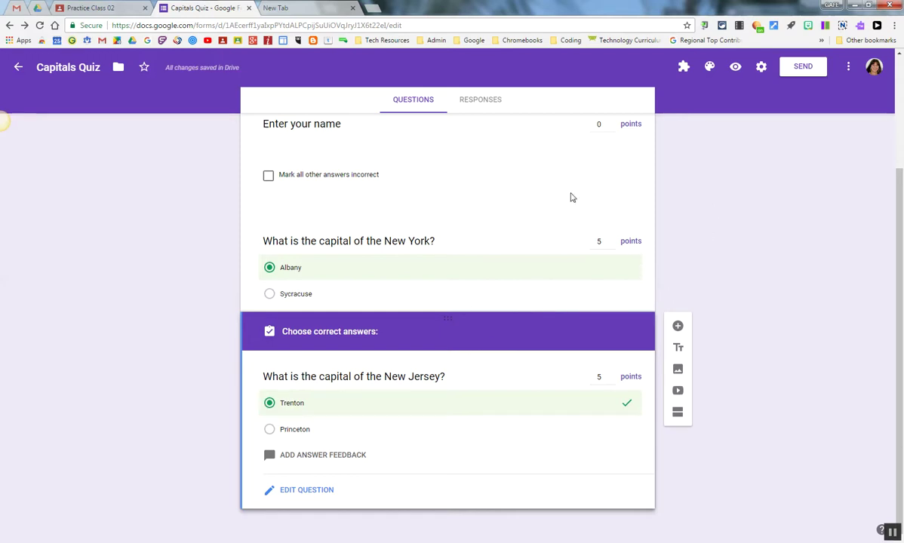
Create a new Practice Class 02 assignment titled Capital Quiz.
click(100, 9)
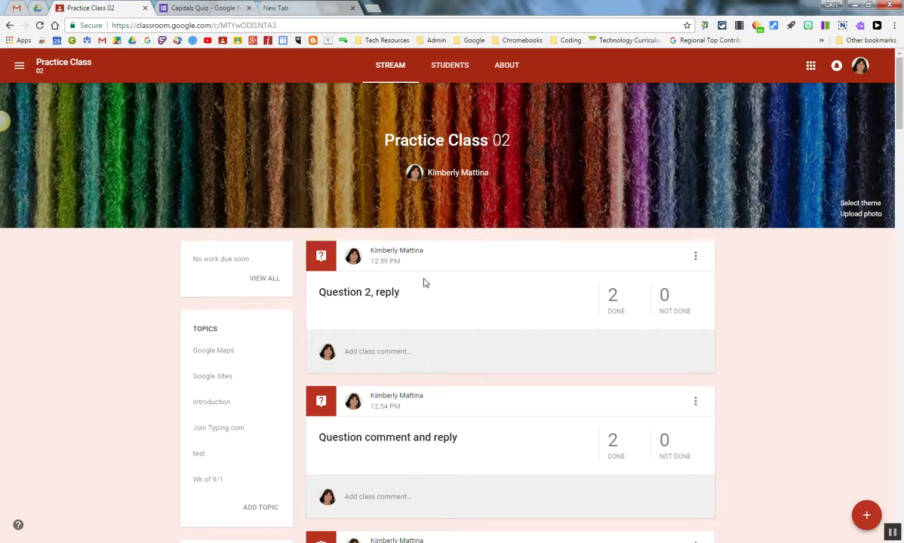
mouse_move(866, 520)
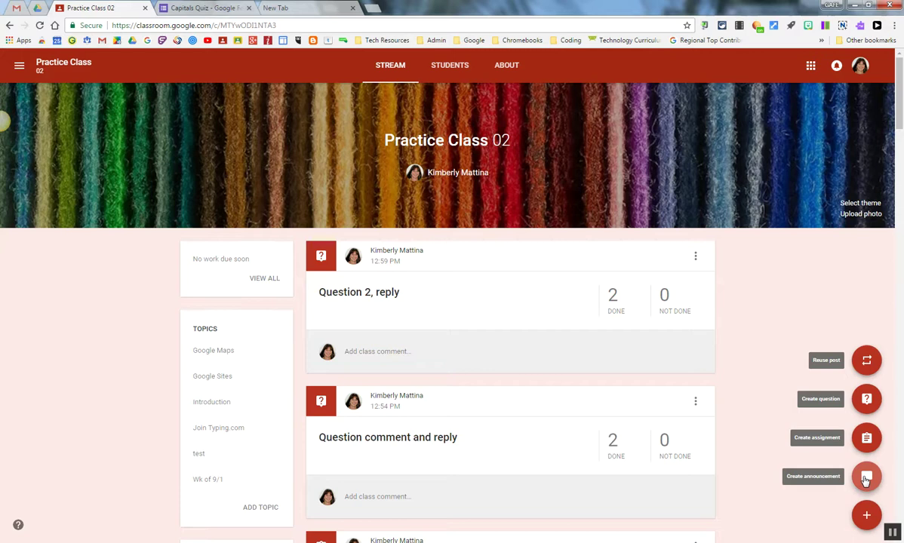
click(867, 437)
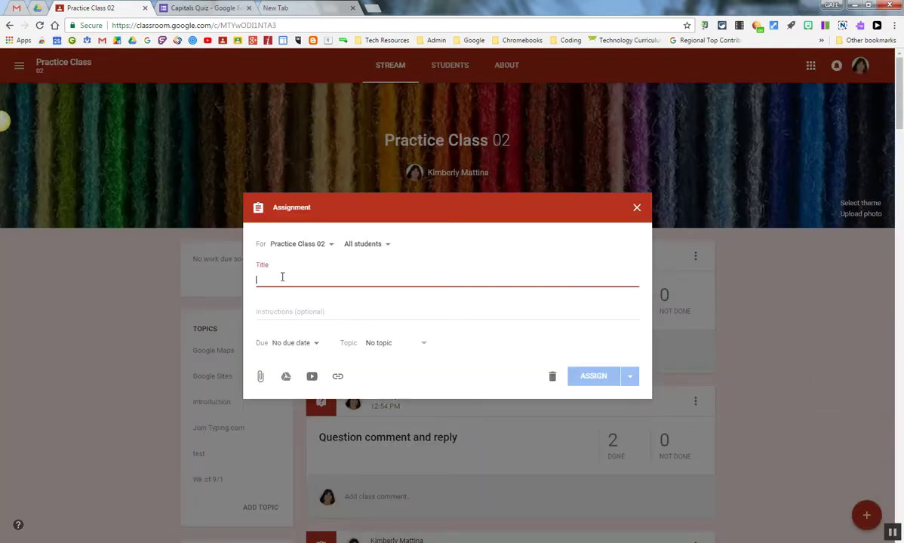
text(c)
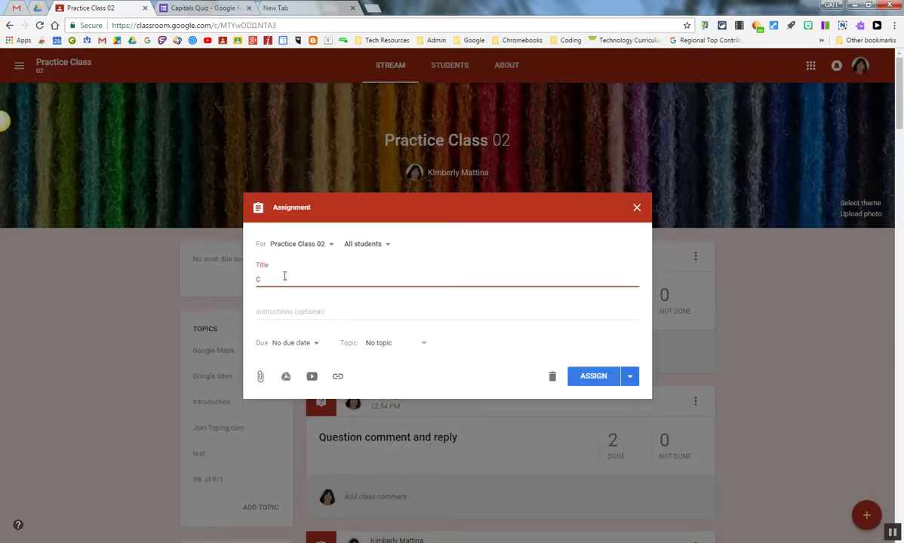
text(ap)
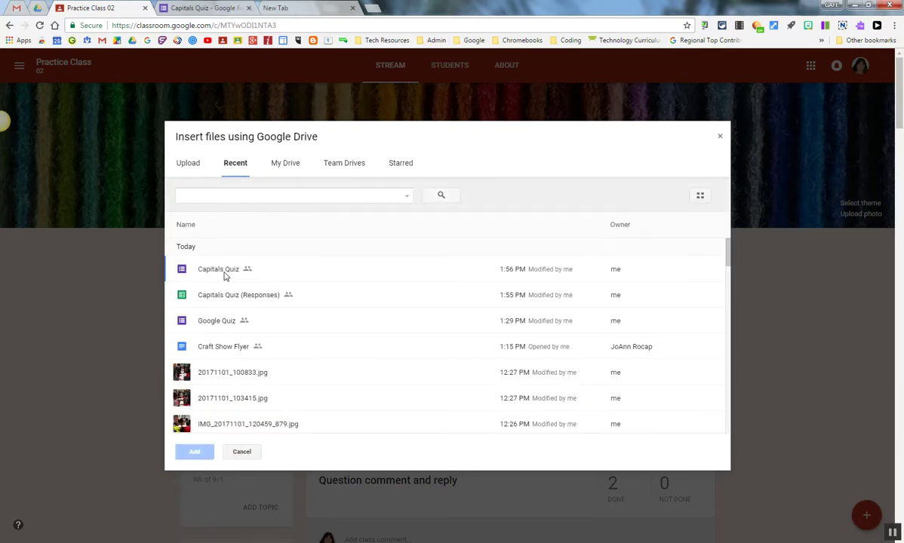
Attach the Capitals Quiz form from recent Drive files and assign it to the class.
click(224, 276)
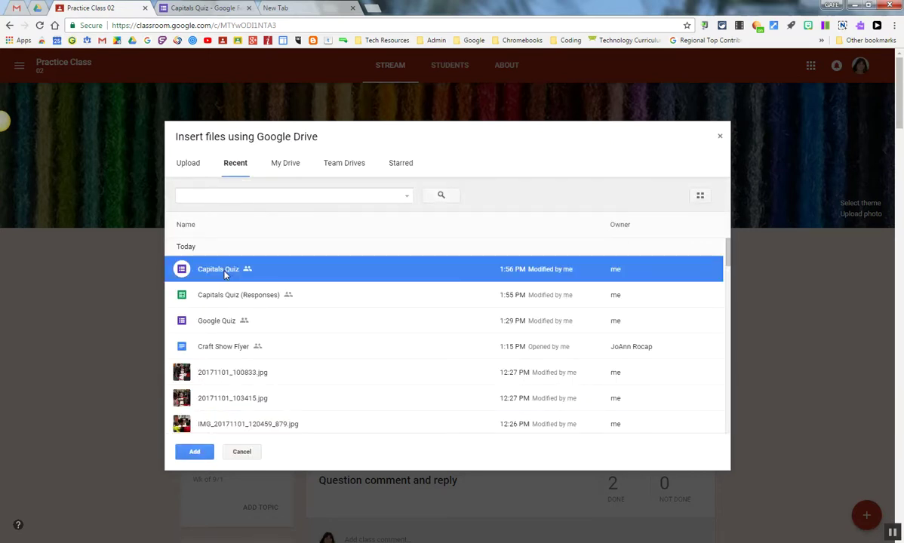
click(195, 452)
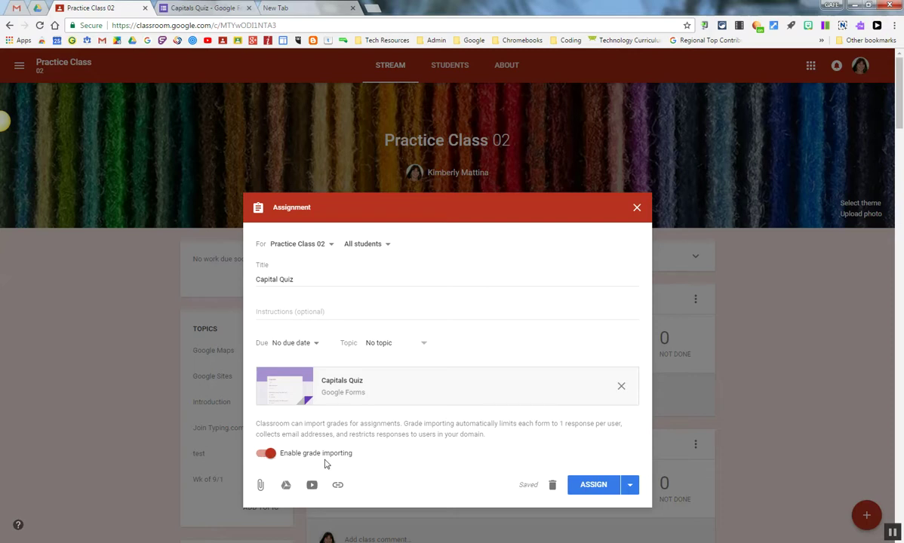
click(594, 492)
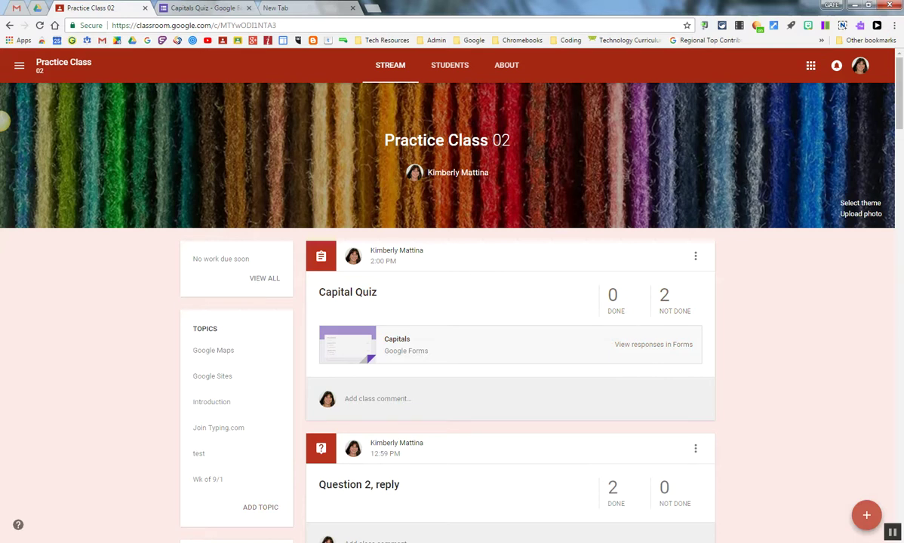
click(146, 489)
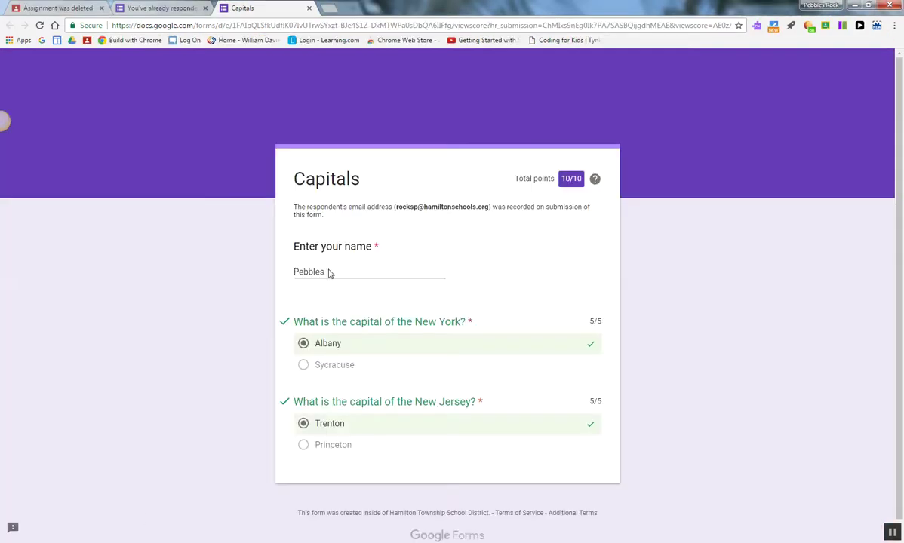
From the Practice Class 02 stream, open the newly posted Capital Quiz assignment.
click(38, 9)
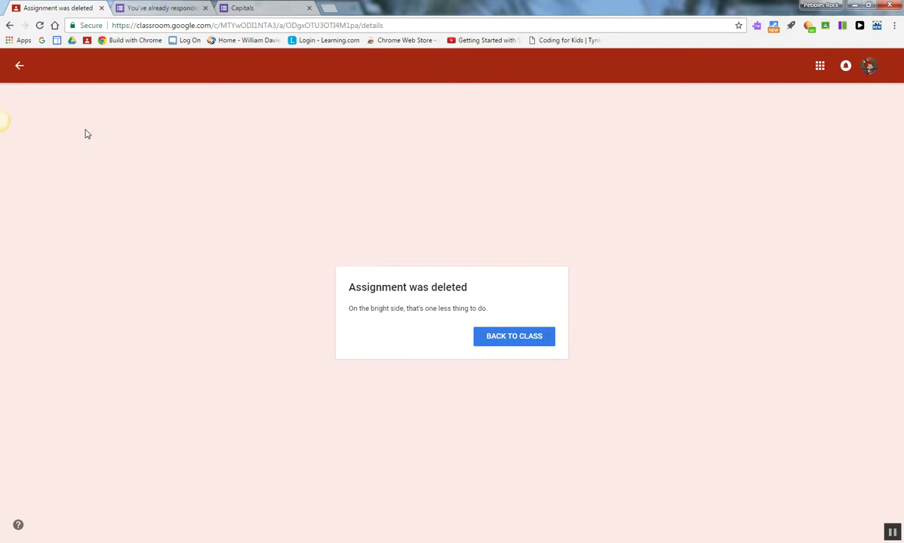
click(19, 66)
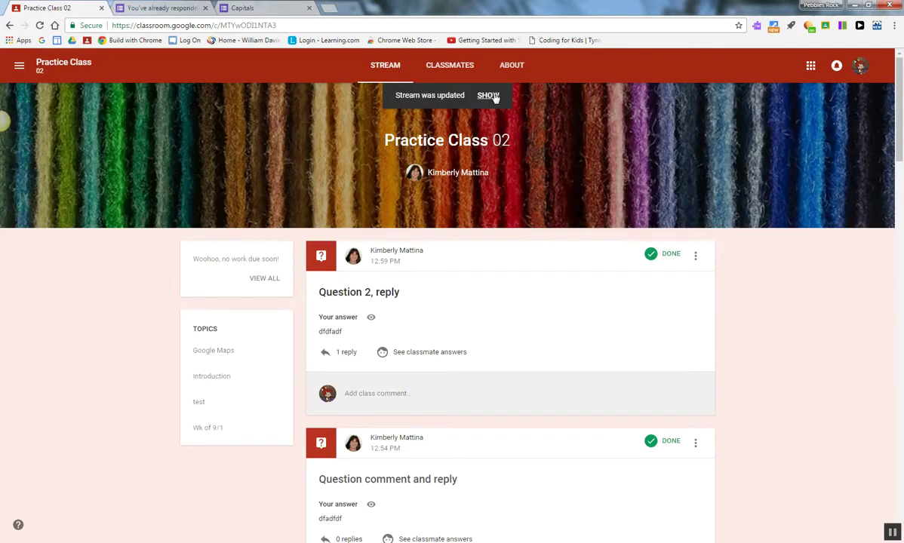
click(487, 95)
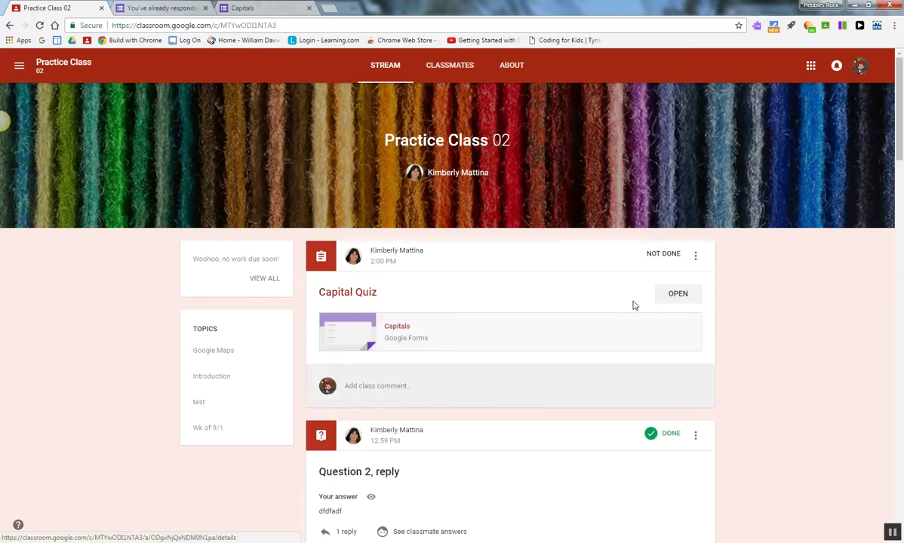
click(678, 296)
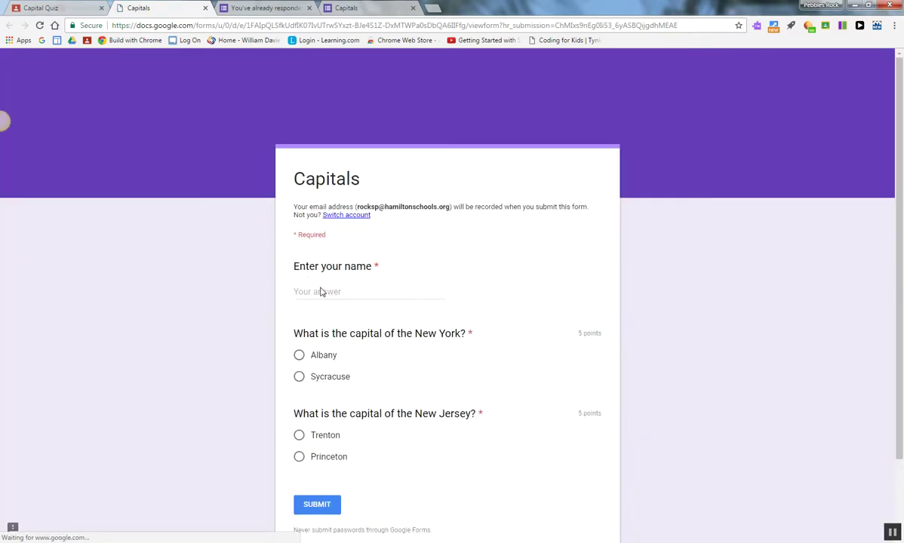
Enter the student's name, choose Albany and Trenton, and submit the Capitals quiz.
click(319, 288)
text(Pebbles)
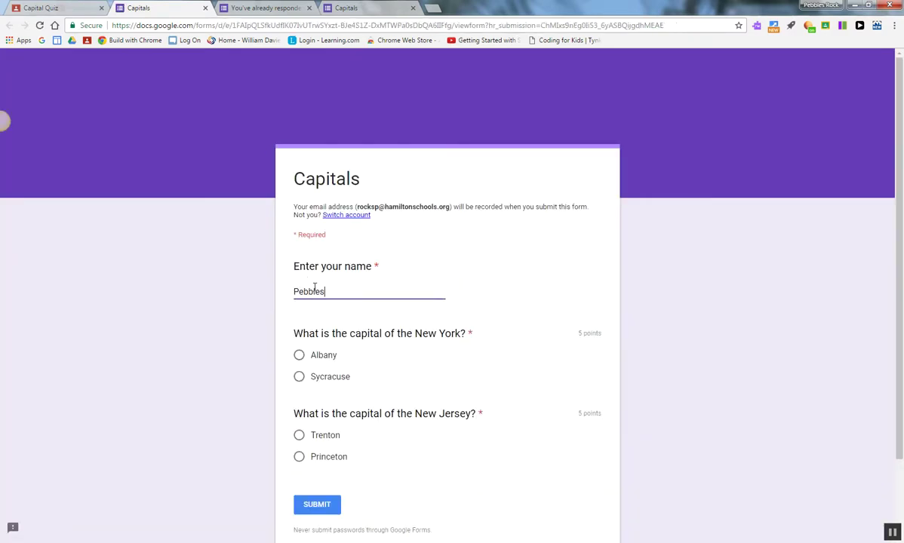
click(299, 358)
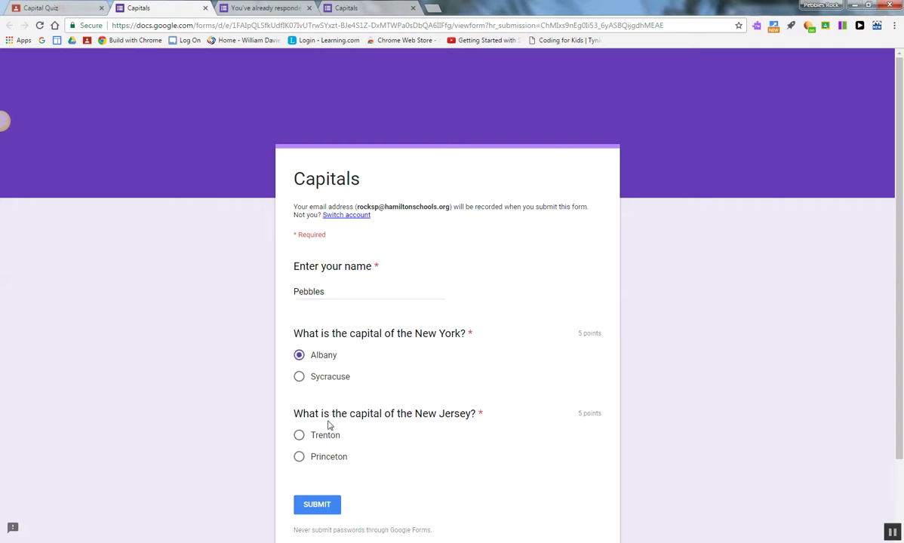
scroll(413, 362, down, 1)
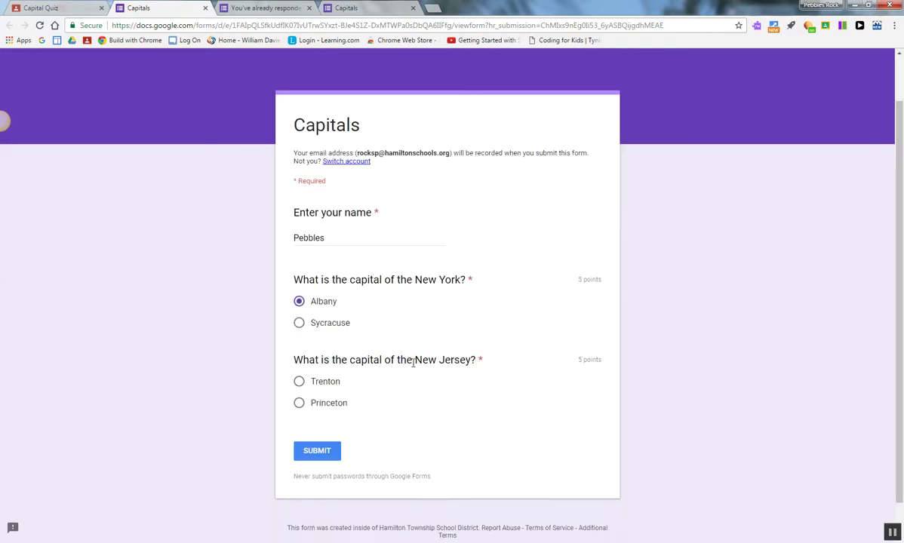
click(299, 381)
click(314, 452)
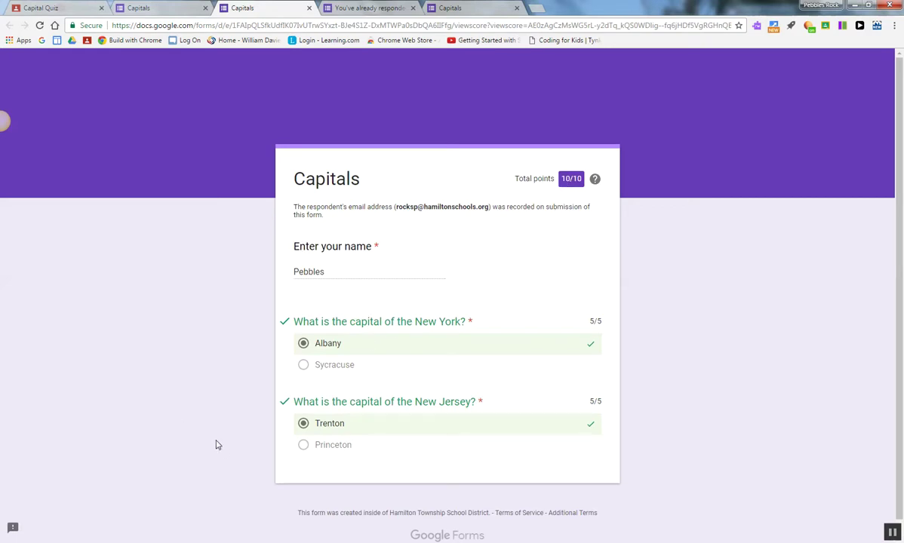
Mark Capital Quiz as done, confirm, and go back to the Practice Class 02 stream.
click(59, 11)
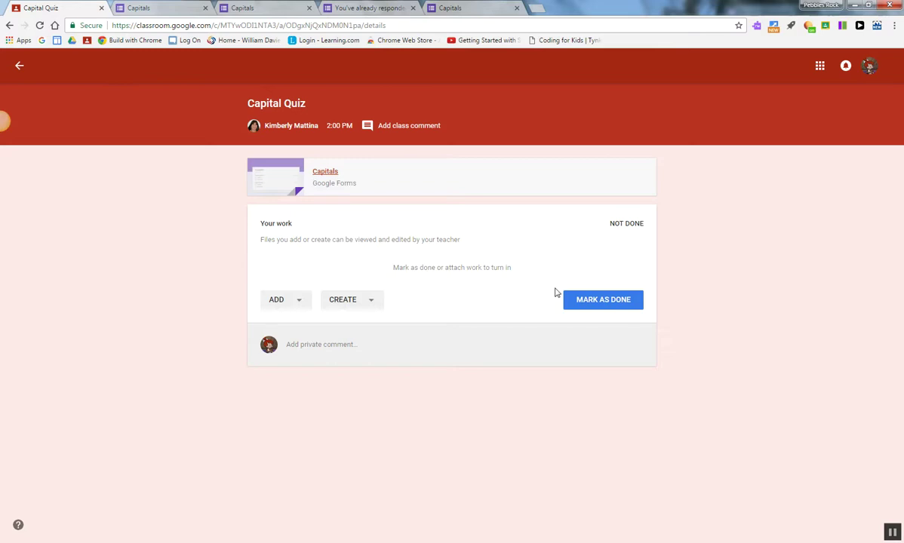
click(628, 303)
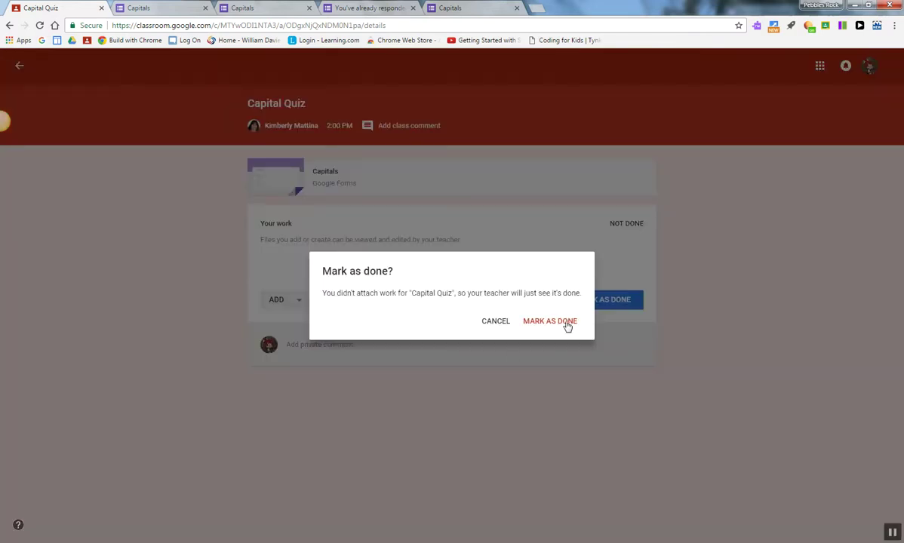
click(567, 322)
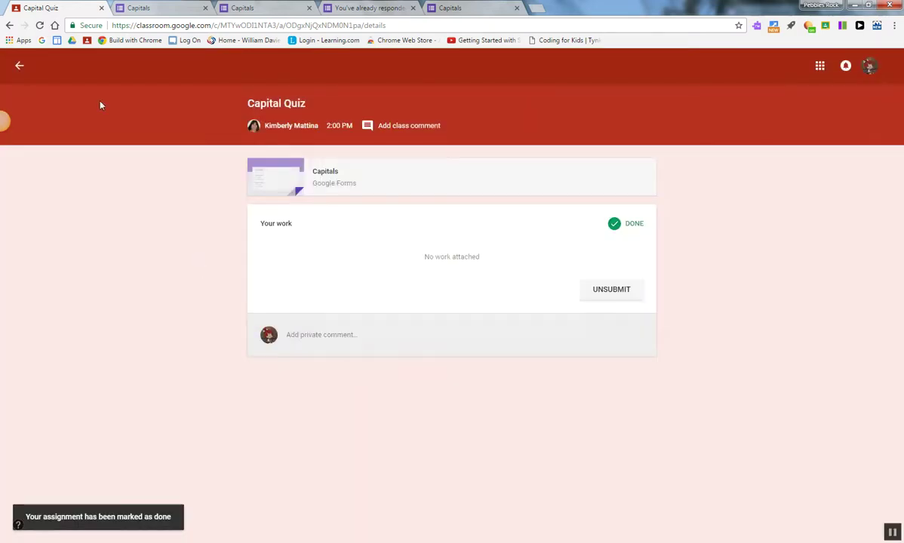
click(20, 65)
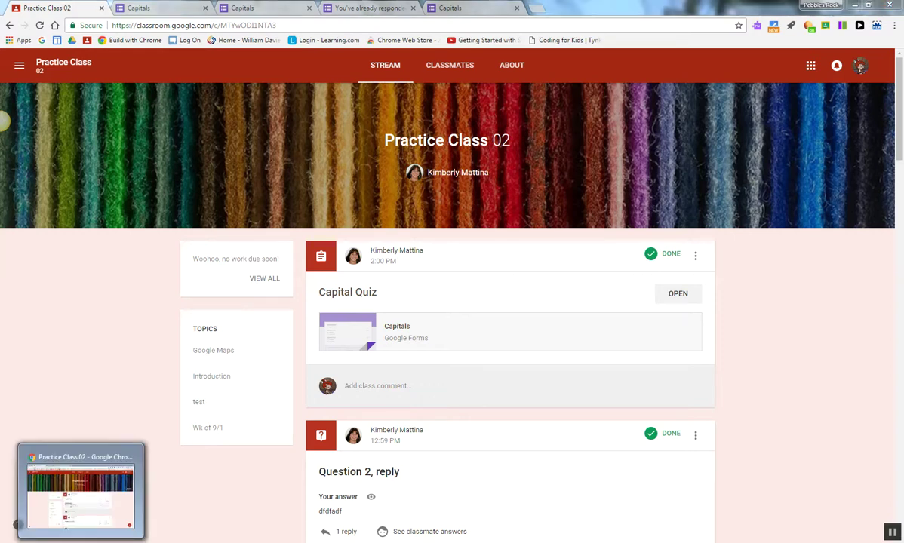
In the teacher's window, reload the class and open Capital Quiz's Student Work page.
click(87, 494)
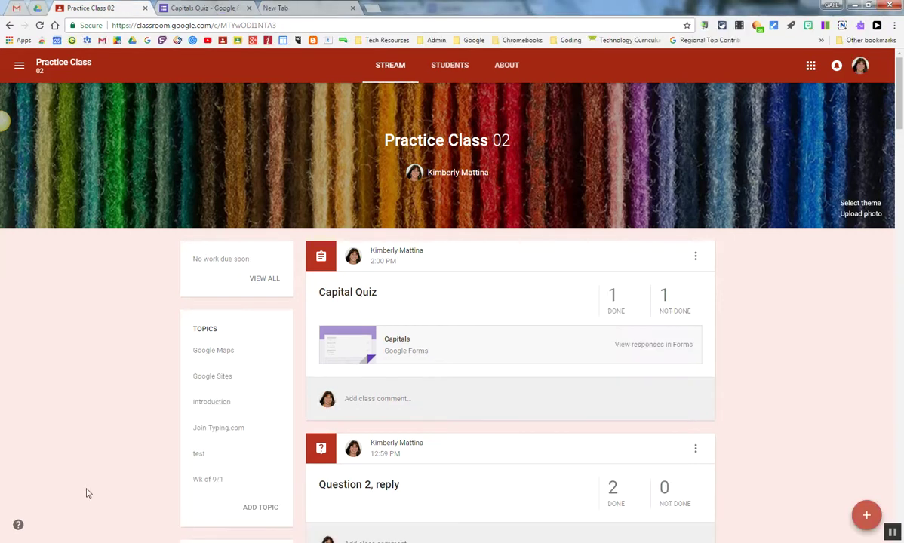
click(40, 26)
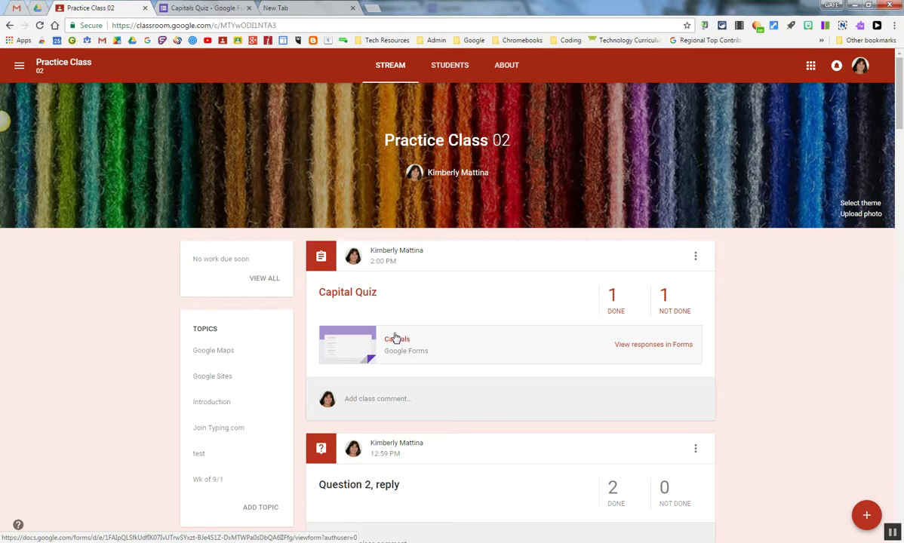
click(355, 293)
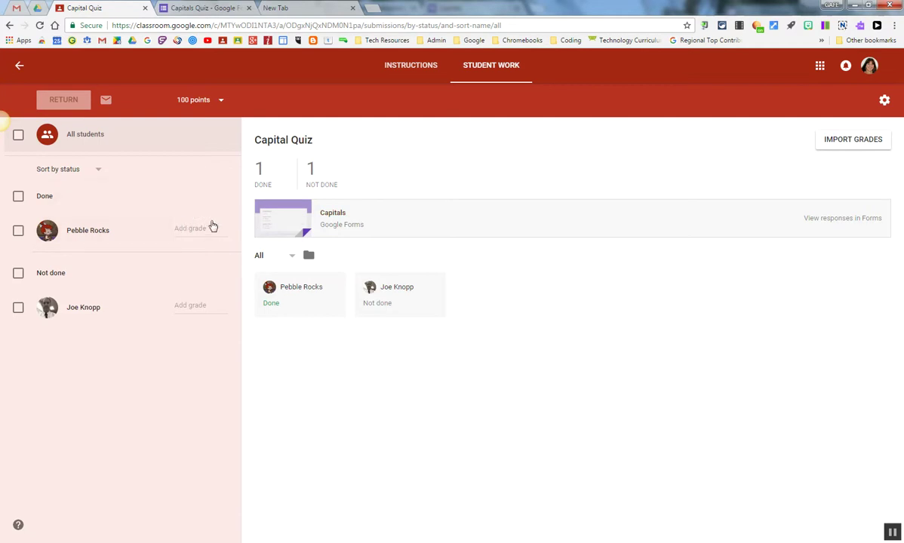
Import grades from the Capitals quiz so the student shows 10/10.
click(849, 142)
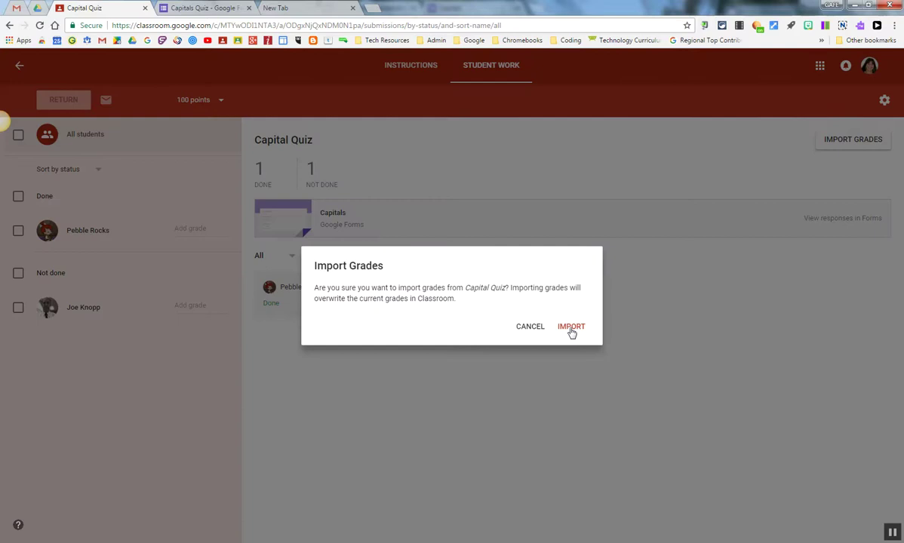
click(571, 328)
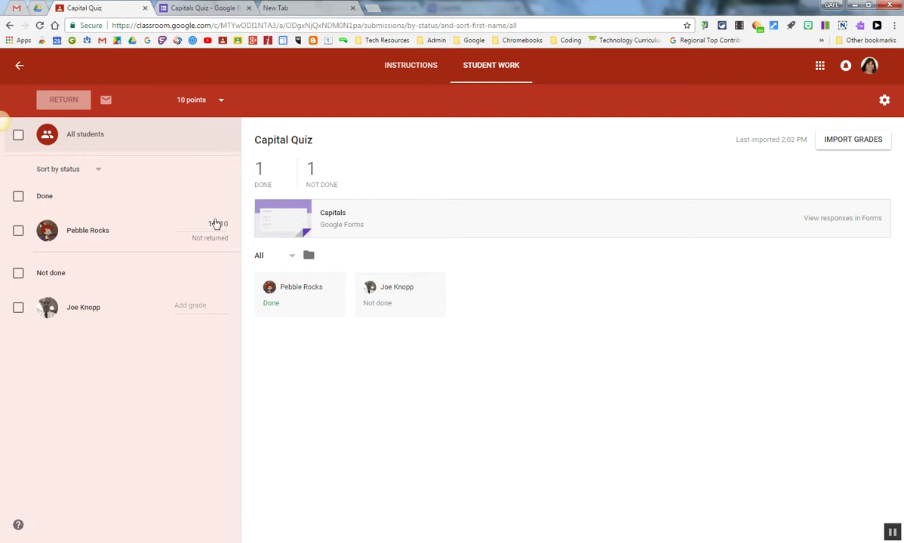
Select the student graded 10/10 and return their Capital Quiz work.
click(18, 231)
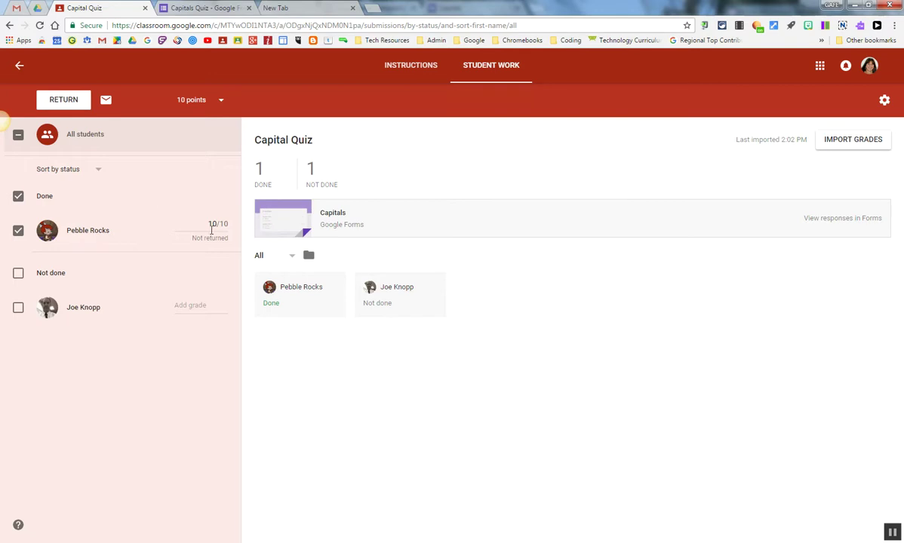
click(64, 100)
click(623, 357)
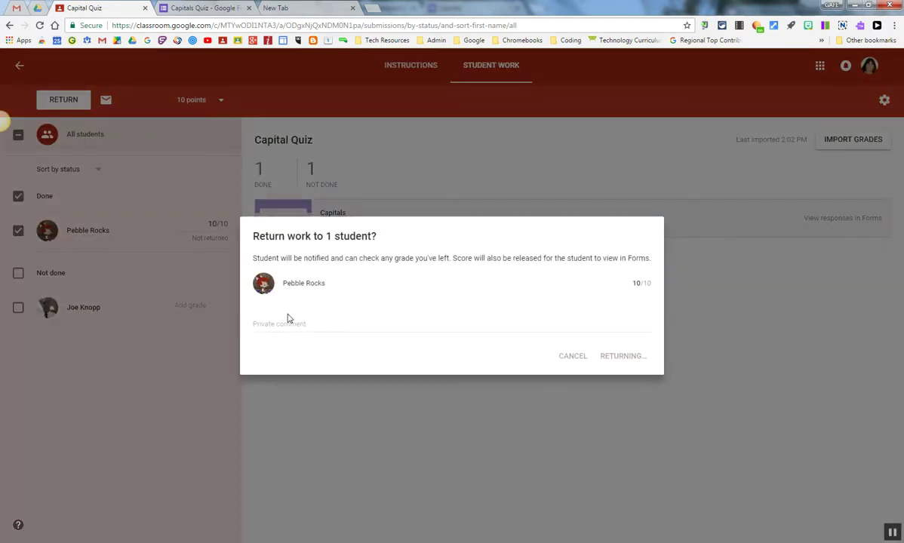